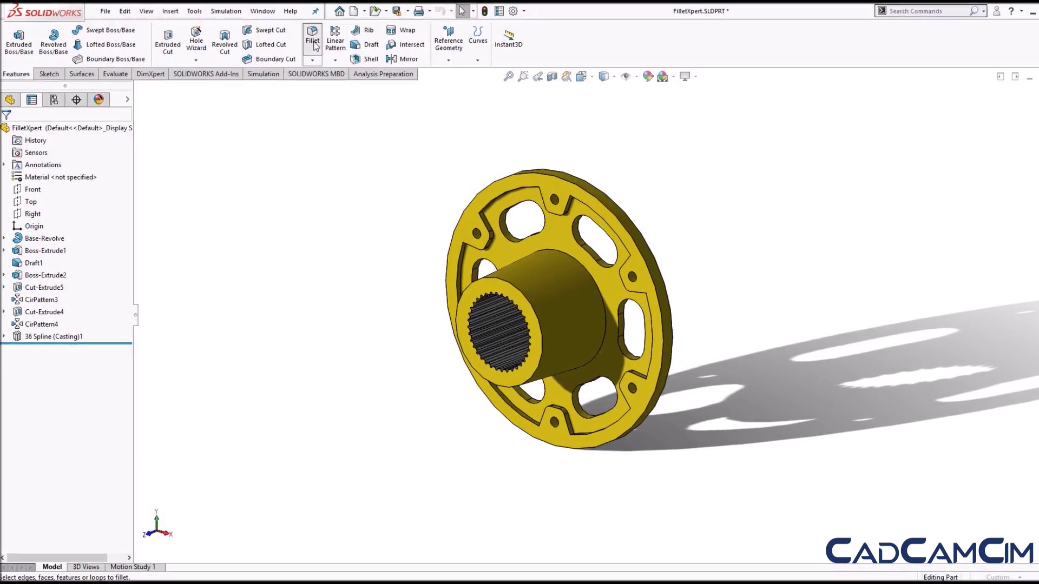
- Start the Fillet tool in FilletXpert mode at a 4 mm radius, with the hub zoomed in
{"action": "left_click", "coordinate": [309, 38]}
{"action": "left_click", "coordinate": [83, 145]}
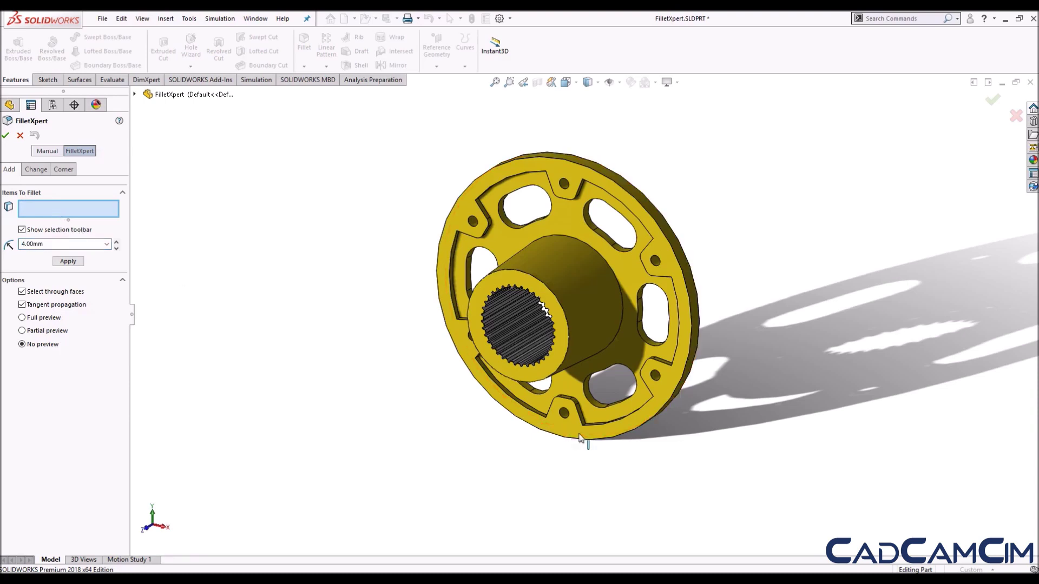
{"action": "mouse_move", "coordinate": [580, 438]}
{"action": "middle_mouse_down"}
{"action": "mouse_move", "coordinate": [605, 431]}
{"action": "mouse_move", "coordinate": [600, 445]}
{"action": "middle_mouse_up"}
{"action": "scroll", "coordinate": [600, 432], "scroll_direction": "down", "scroll_amount": 3}
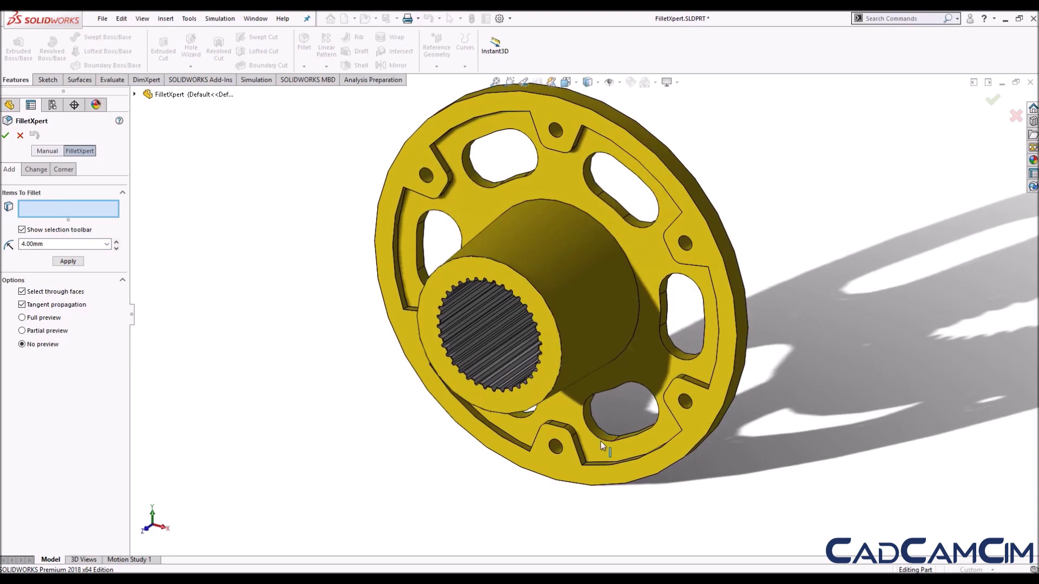
- Fillet the connected loop of twelve flange edges at 4 mm
{"action": "left_click", "coordinate": [585, 466]}
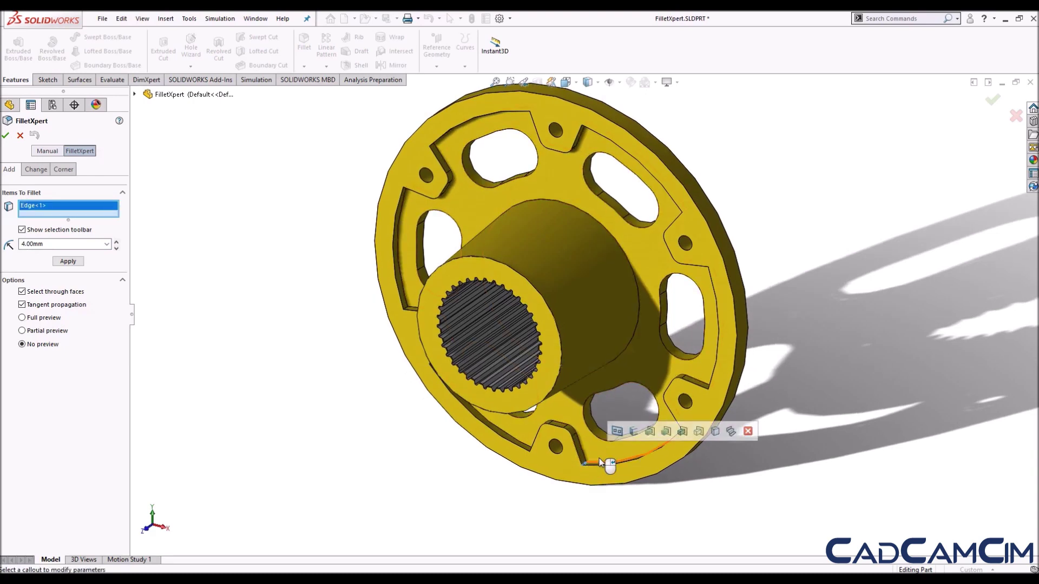
{"action": "left_click", "coordinate": [633, 431]}
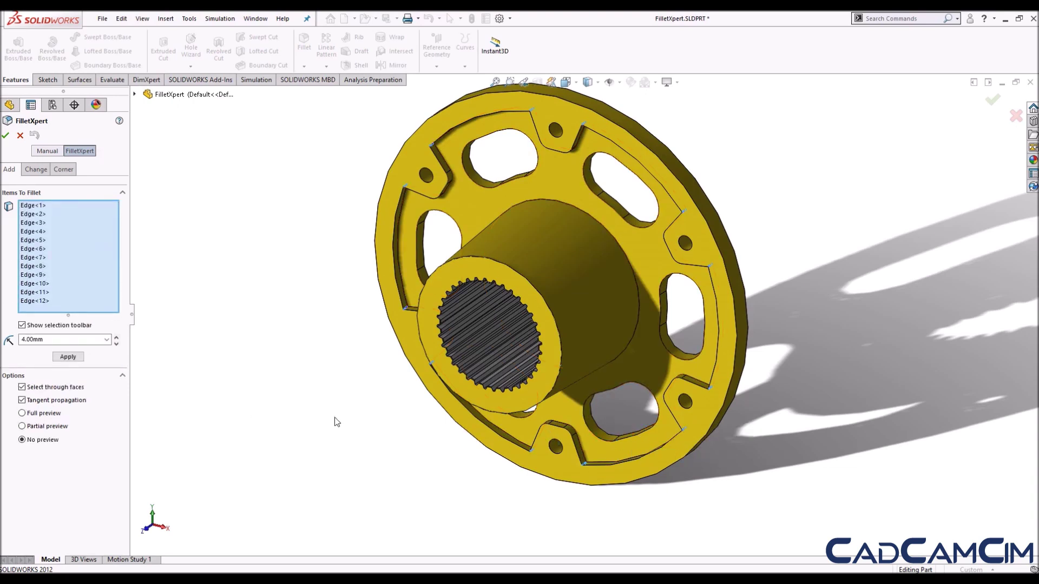
{"action": "left_click", "coordinate": [74, 359]}
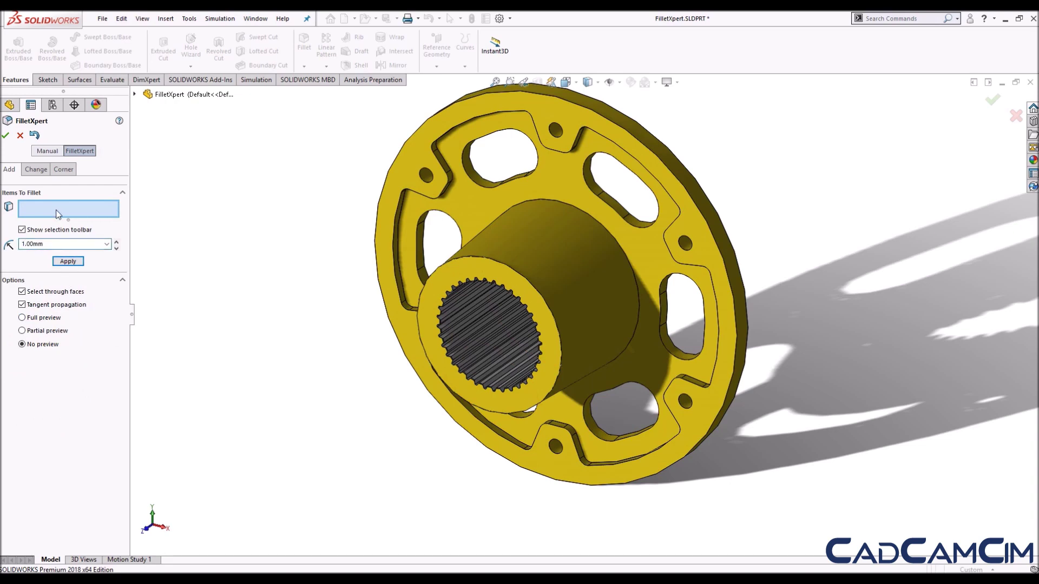
- Apply 1 mm fillets to the edges around the flange cutouts and the hub
{"action": "left_click", "coordinate": [661, 321]}
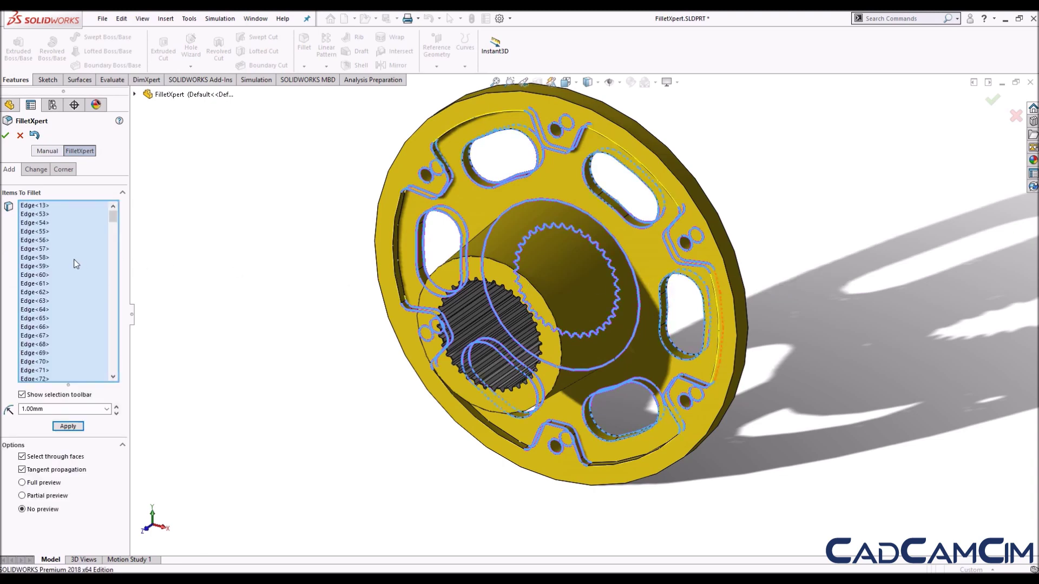
{"action": "left_click", "coordinate": [69, 428]}
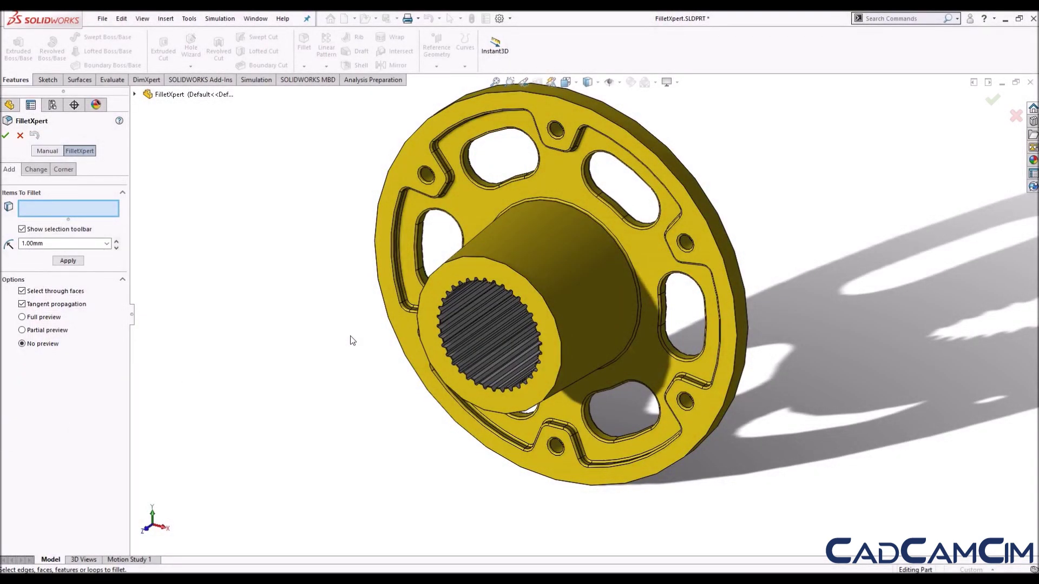
{"action": "left_click", "coordinate": [35, 170]}
{"action": "type", "text": "5"}
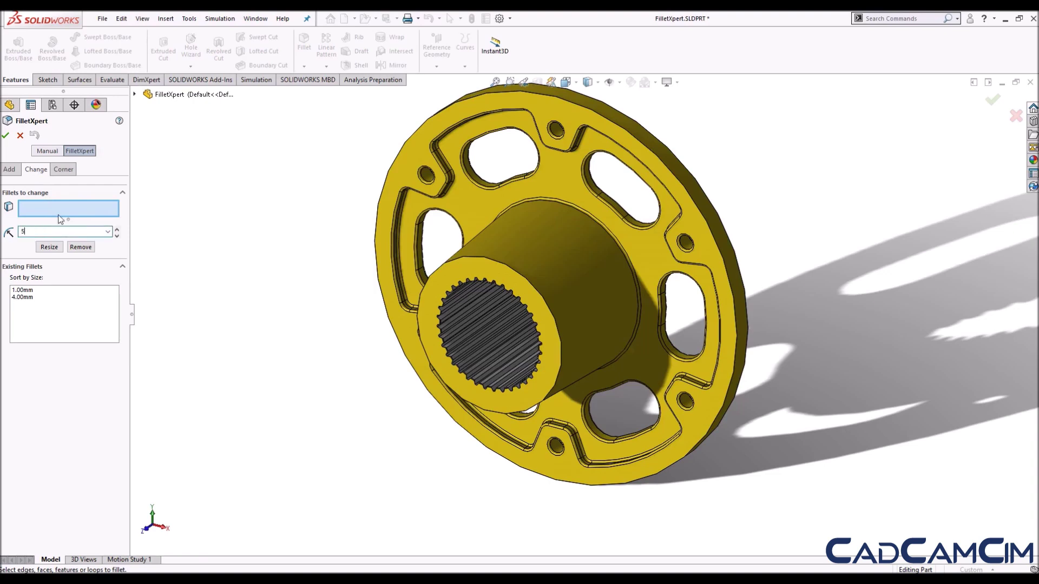
- Select the hub-to-flange fillet and resize it to 5 mm
{"action": "left_click", "coordinate": [572, 206]}
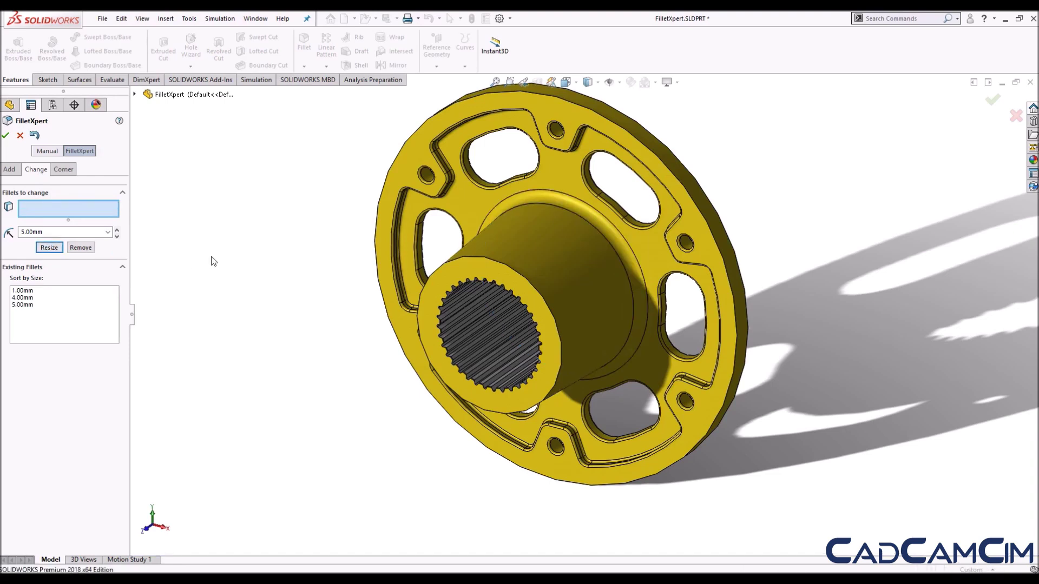
{"action": "middle_click_drag", "start_coordinate": [324, 254], "coordinate": [325, 324]}
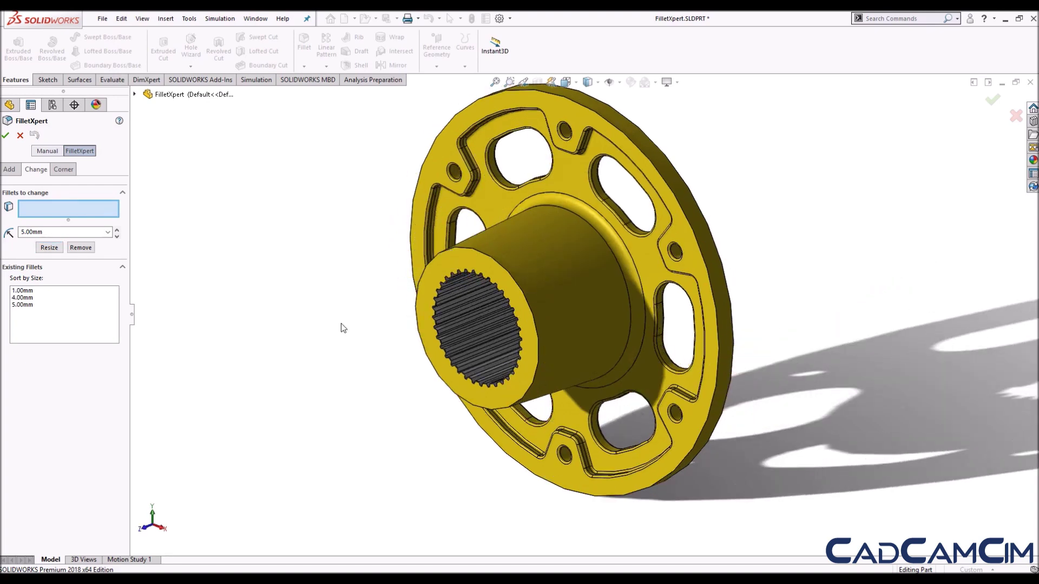
- Remove the connected fillets around the back splined bore and accept the FilletXpert changes
{"action": "middle_click_drag", "start_coordinate": [386, 309], "coordinate": [257, 314]}
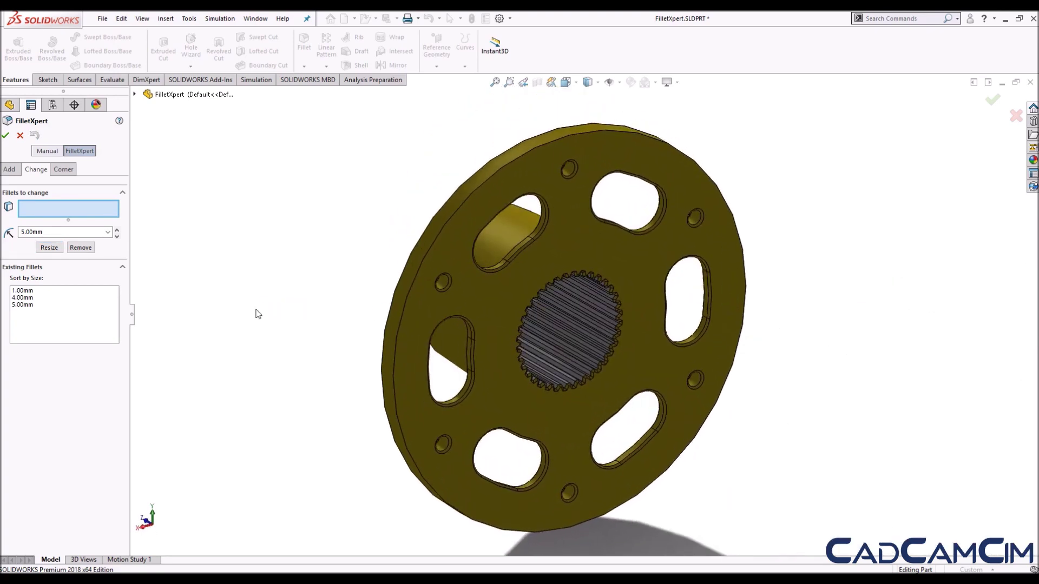
{"action": "left_click", "coordinate": [565, 387]}
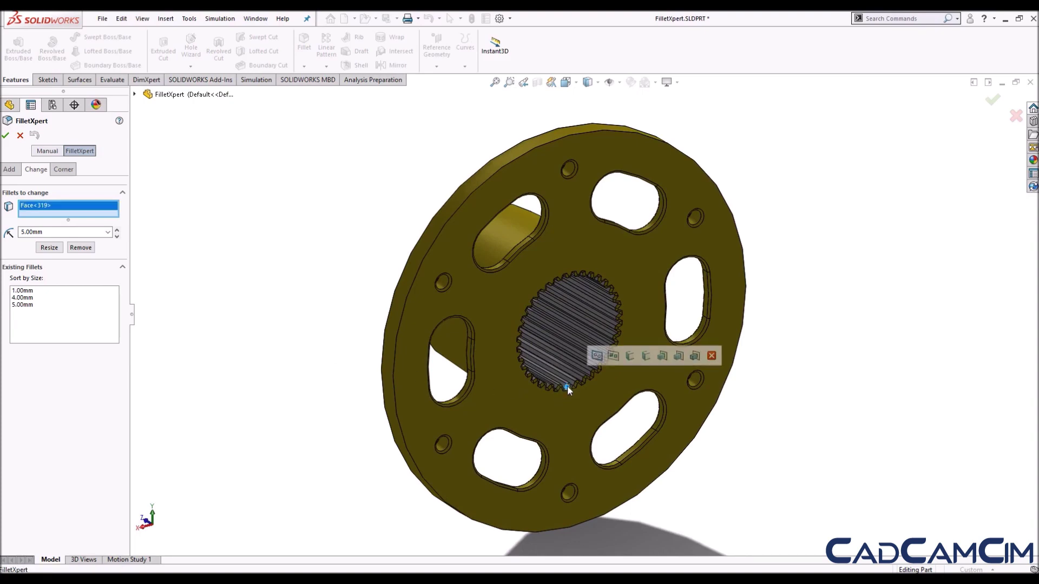
{"action": "left_click", "coordinate": [594, 356]}
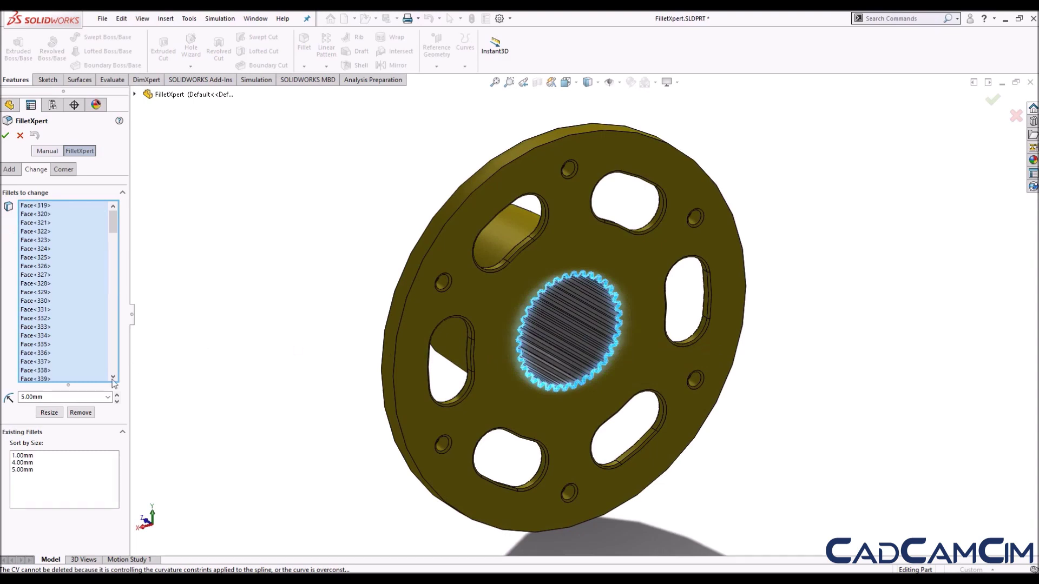
{"action": "left_click", "coordinate": [82, 414]}
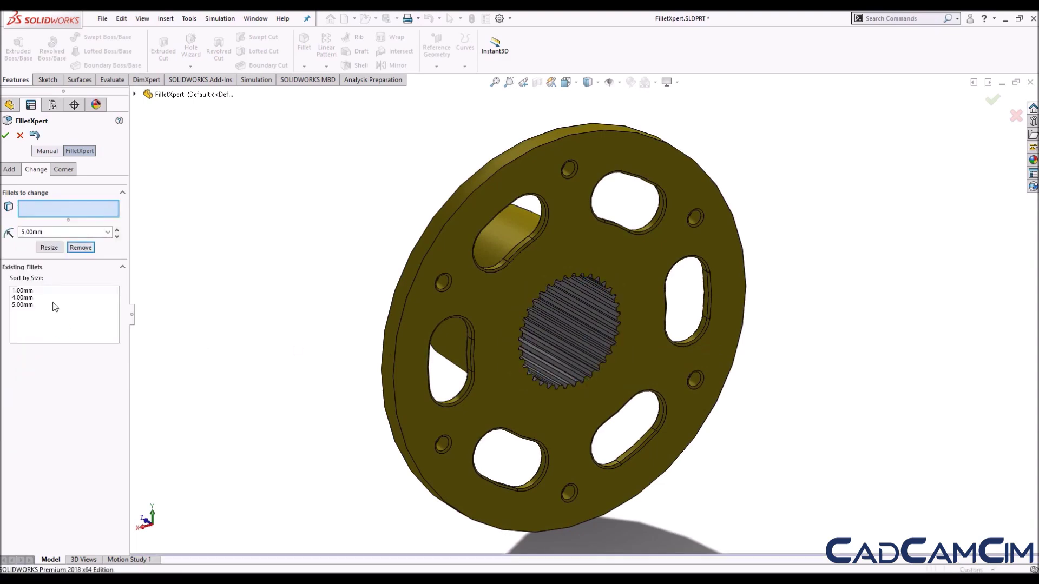
{"action": "left_click", "coordinate": [6, 136]}
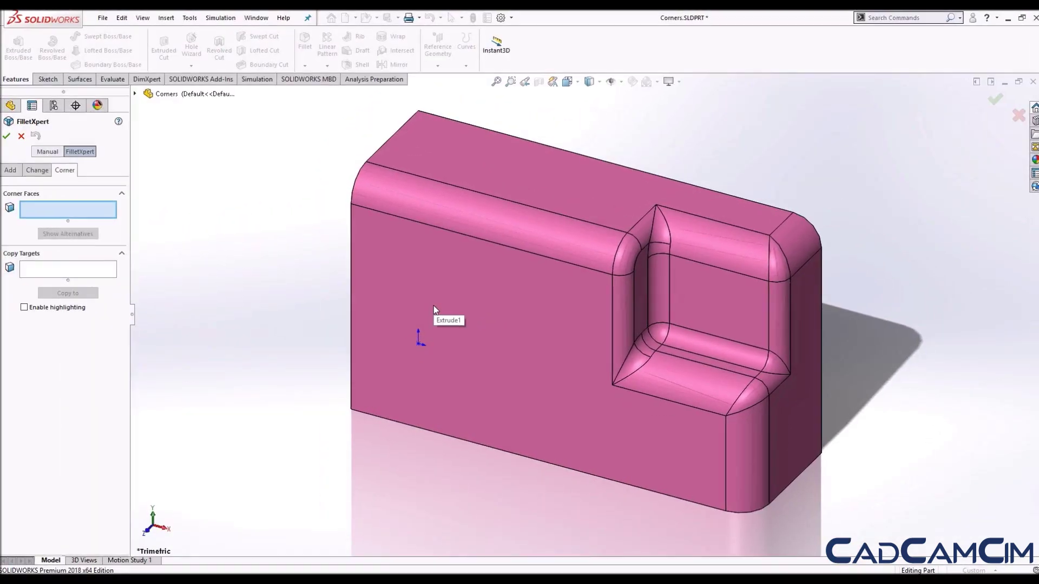
- Select the pocket corner faces and apply an alternative corner blend shape
{"action": "left_click", "coordinate": [670, 234]}
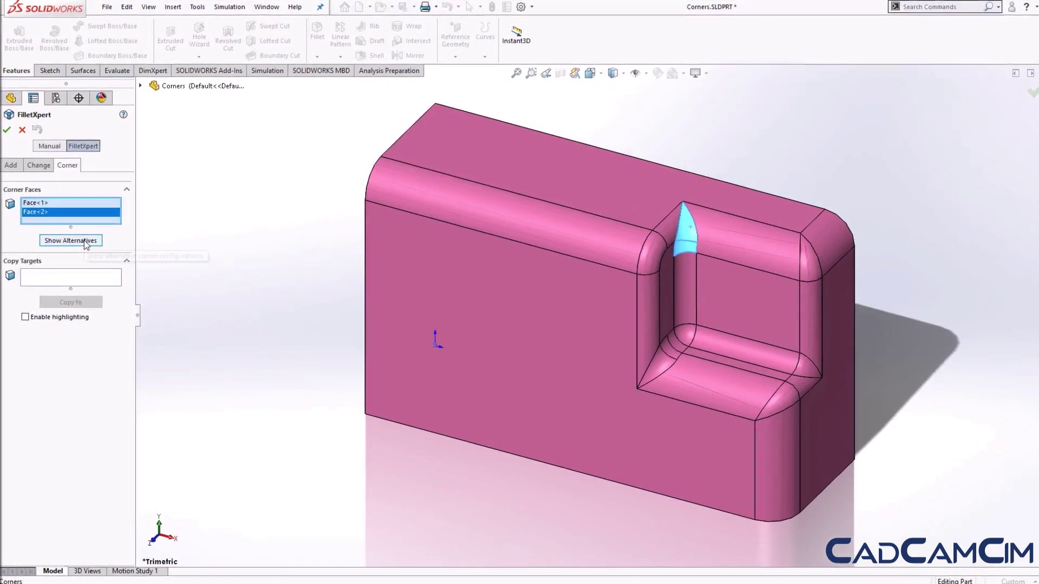
{"action": "left_click", "coordinate": [82, 242]}
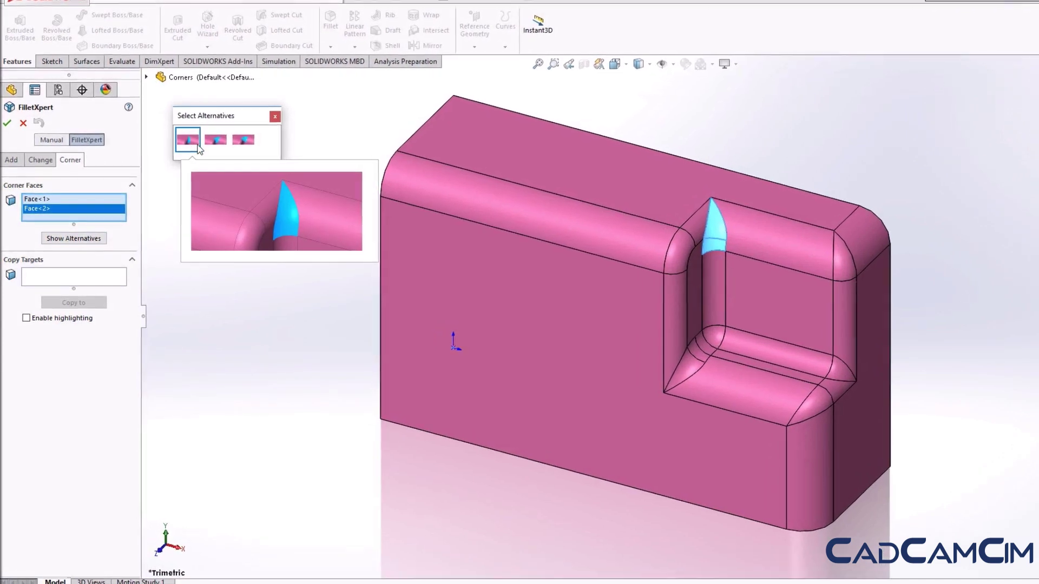
{"action": "mouse_move", "coordinate": [220, 137]}
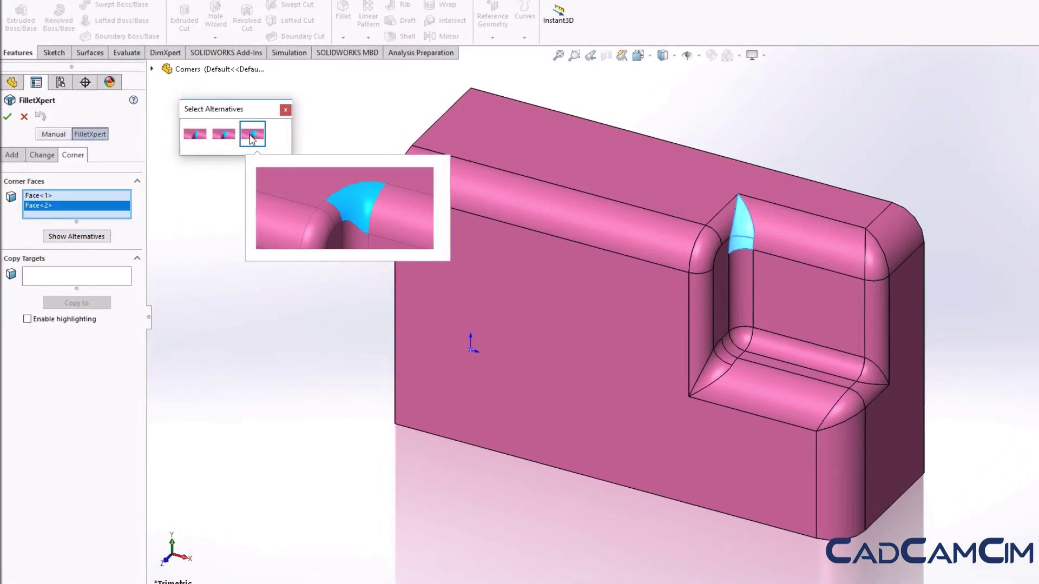
{"action": "left_click", "coordinate": [250, 138]}
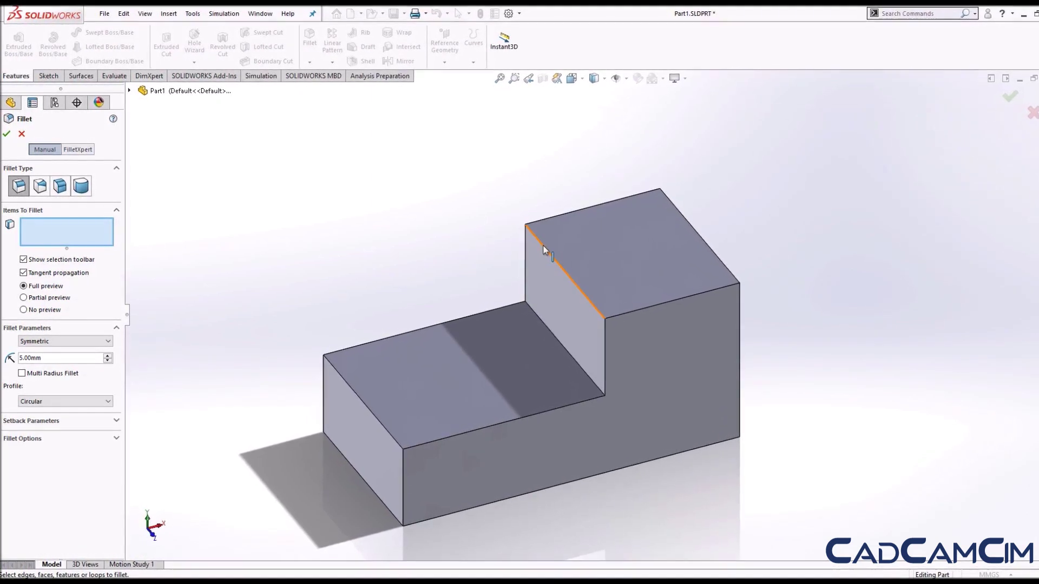
- Fillet the upper and lower step edges at 5 mm, then move the failure report aside
{"action": "left_click", "coordinate": [544, 245]}
{"action": "left_click", "coordinate": [550, 326]}
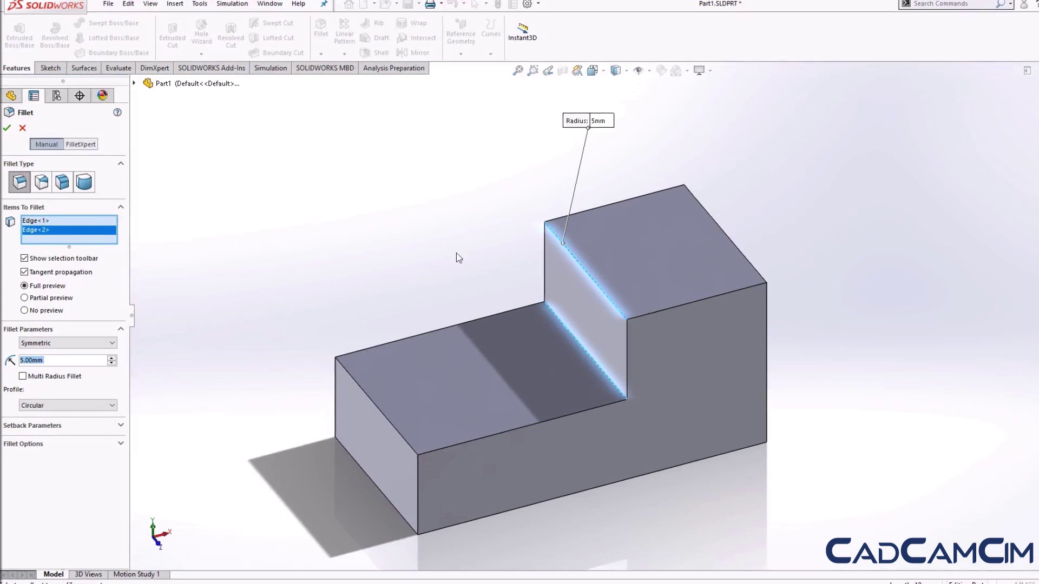
{"action": "left_click", "coordinate": [7, 127]}
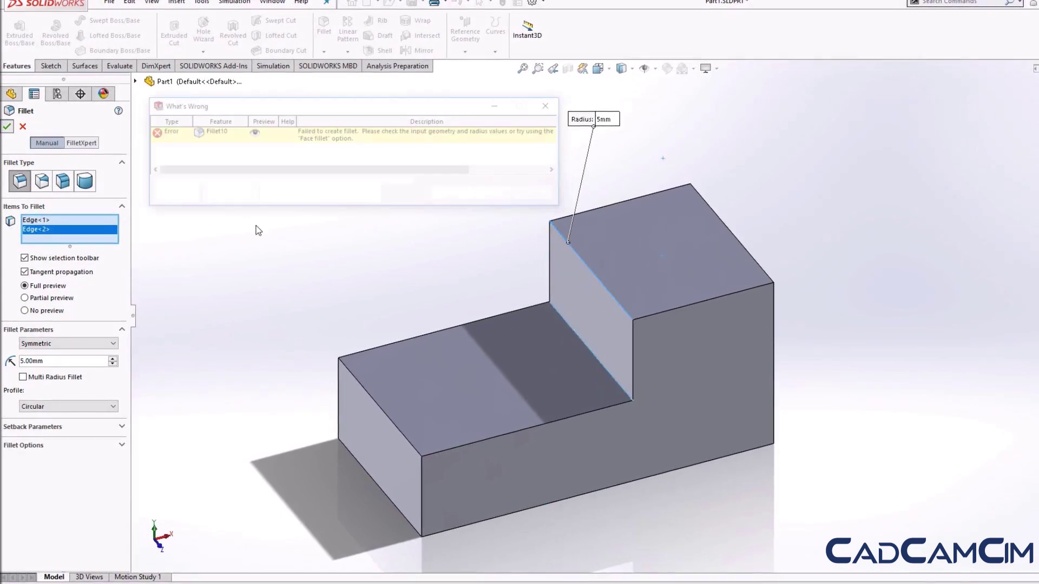
{"action": "left_click_drag", "start_coordinate": [368, 108], "coordinate": [357, 111]}
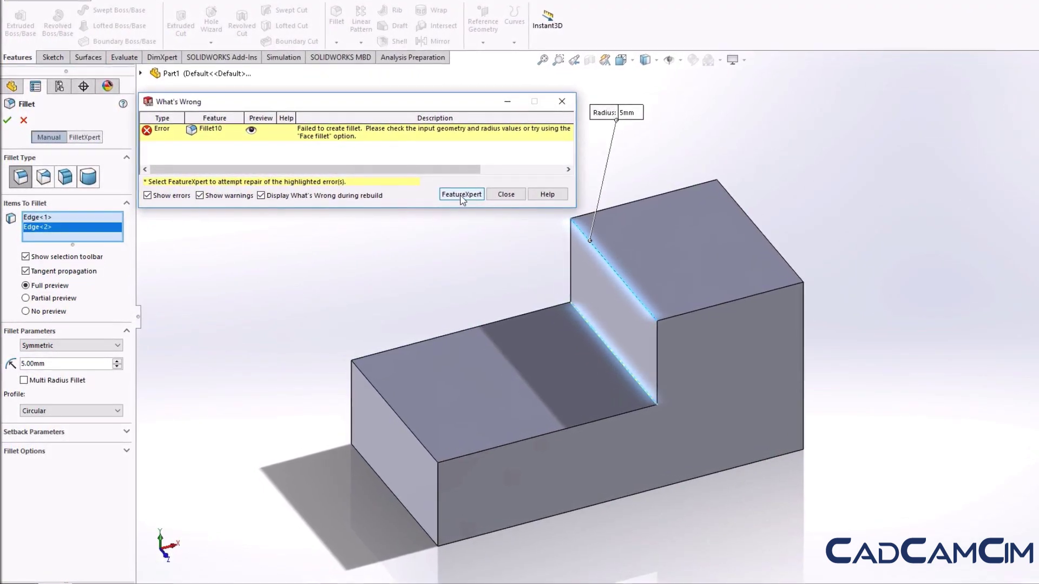
- Repair the failed fillet with FeatureXpert and inspect the faces of Fillet10 and Fillet11
{"action": "left_click", "coordinate": [464, 194]}
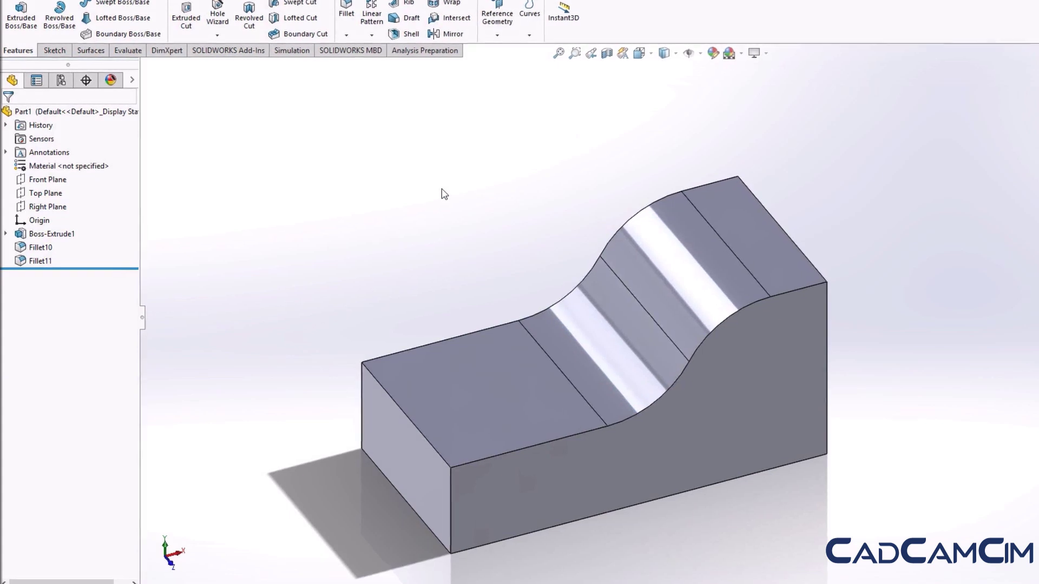
{"action": "left_click", "coordinate": [45, 251]}
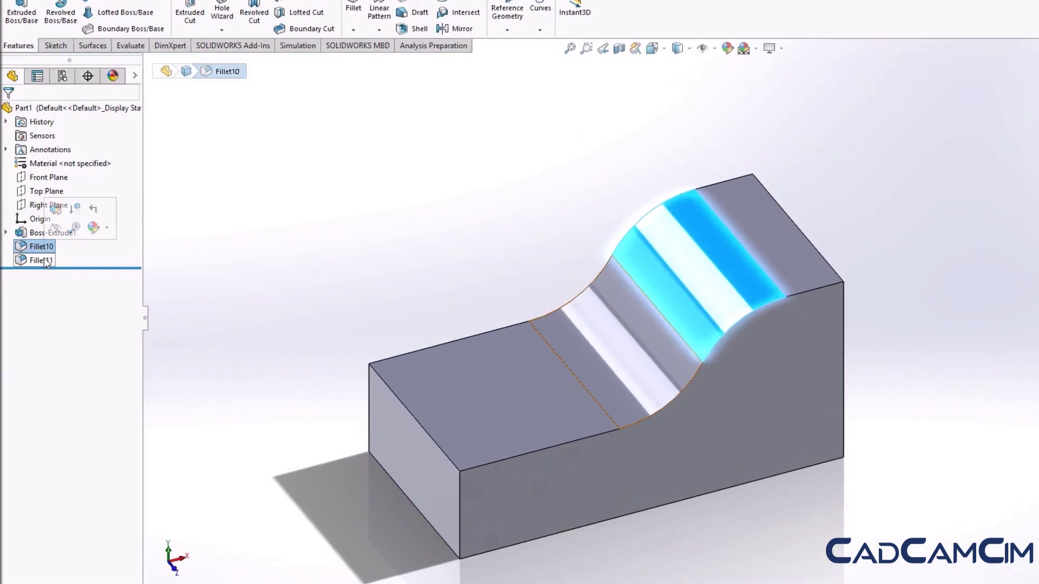
{"action": "left_click", "coordinate": [44, 258]}
{"action": "left_click", "coordinate": [378, 249]}
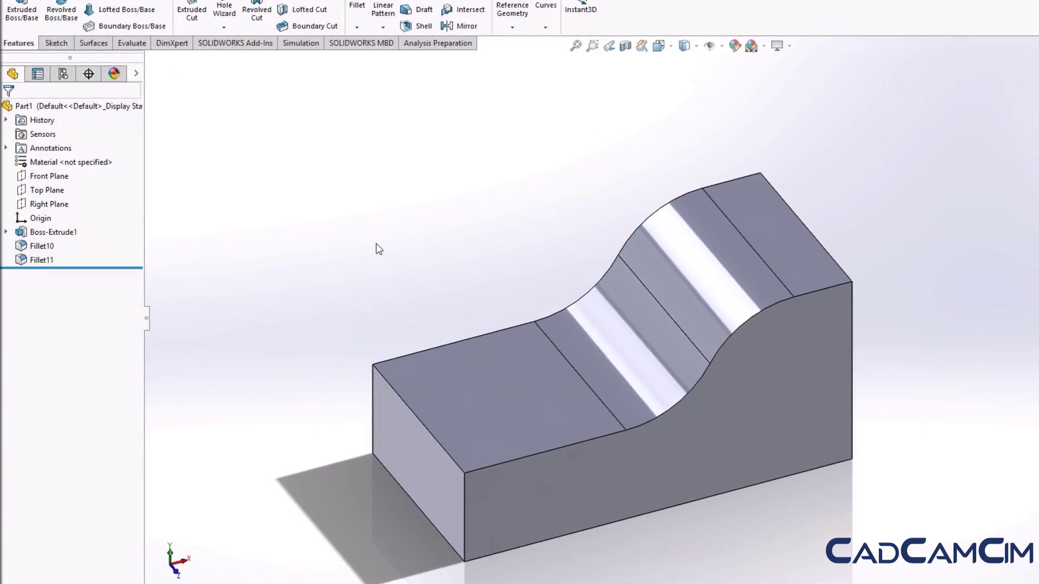